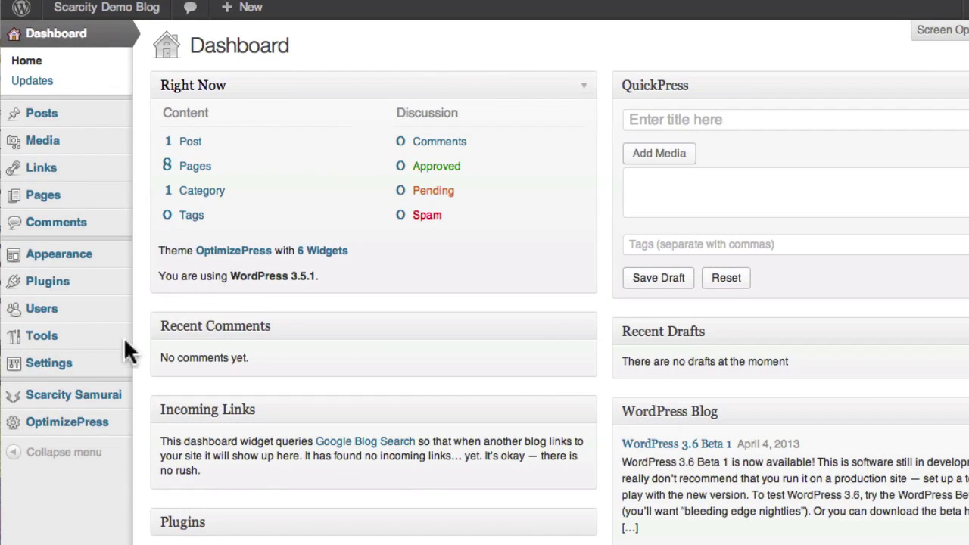
Start a new Fixed Date Scarcity (Single page campaign) wizard in Scarcity Samurai.
left_click(70, 403)
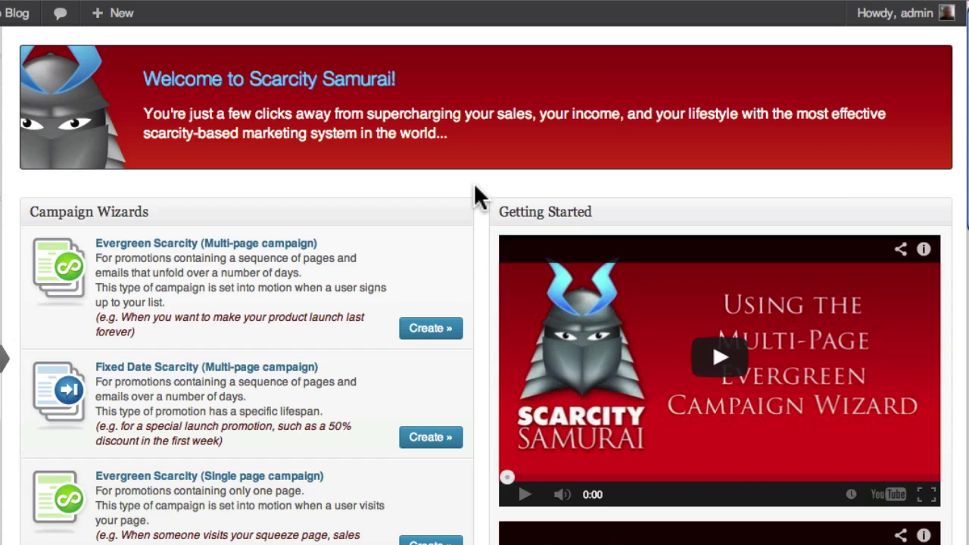
scroll(477, 197, "down", 5)
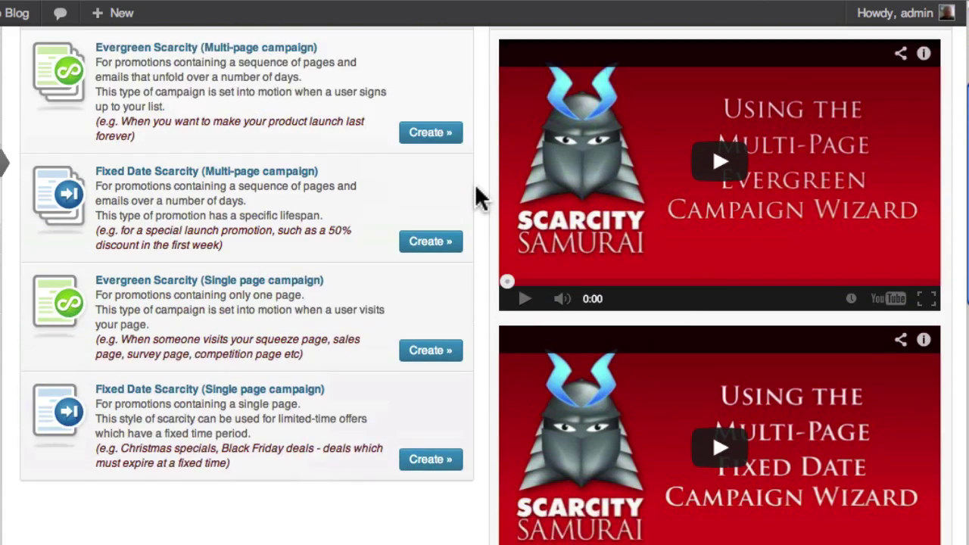
scroll(477, 196, "down", 1)
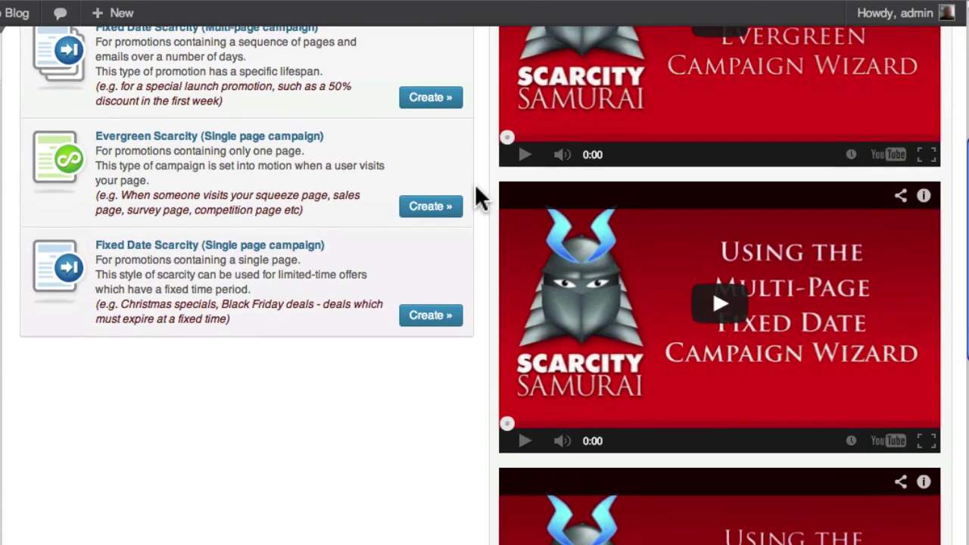
scroll(480, 194, "down", 1)
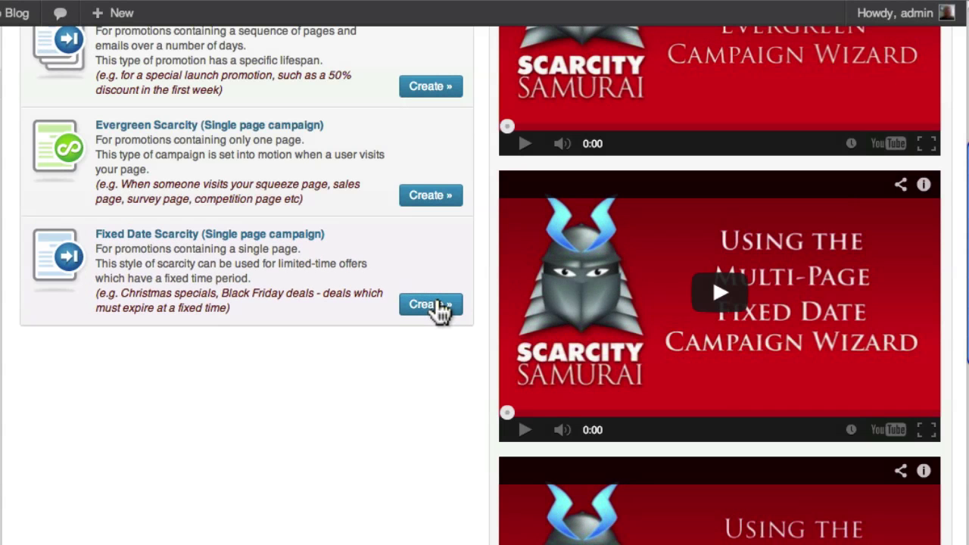
left_click(438, 309)
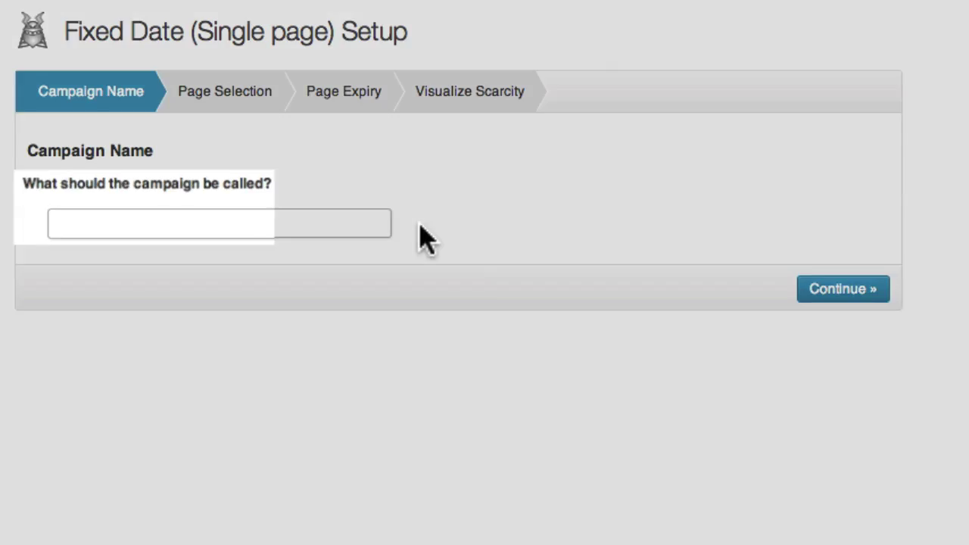
Name the campaign "50% Discount" and continue to the page selection.
type("50% Dis")
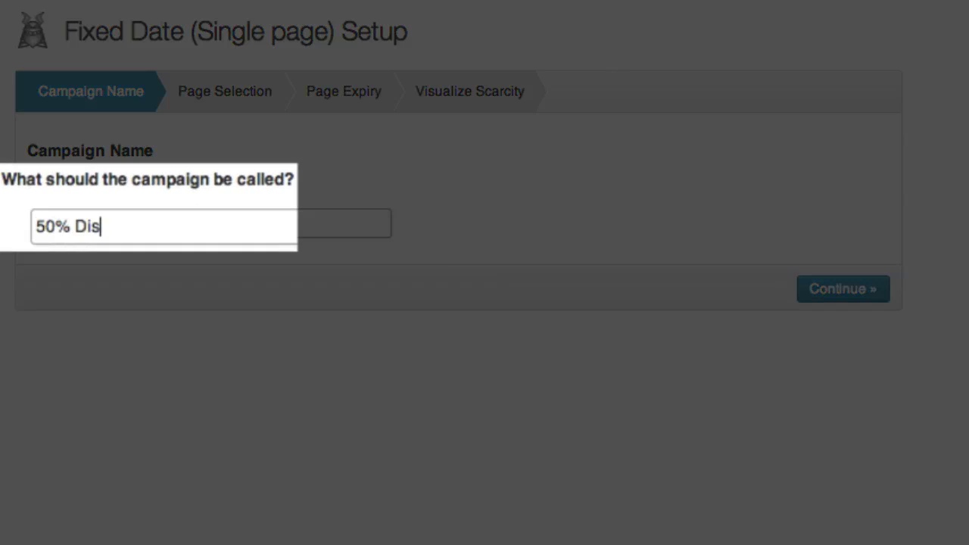
type("count")
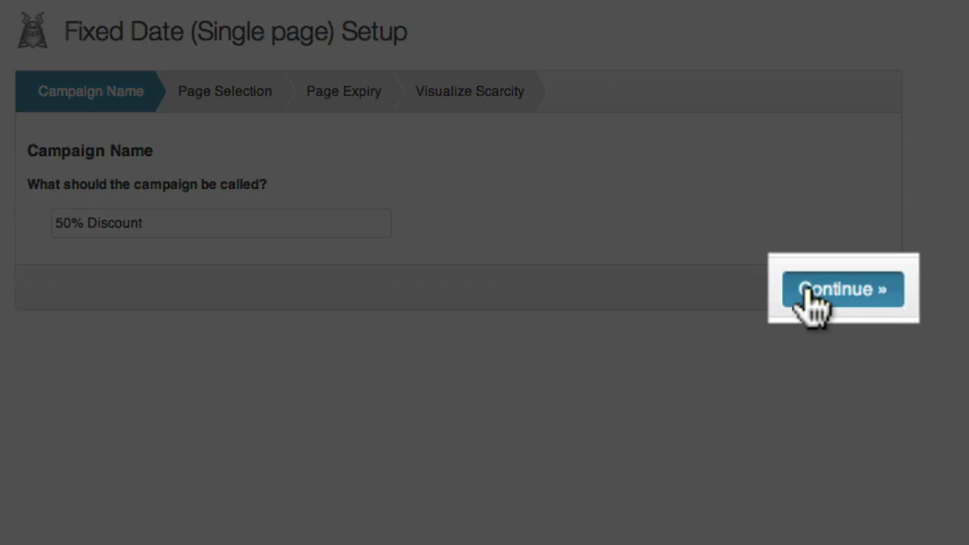
left_click(814, 300)
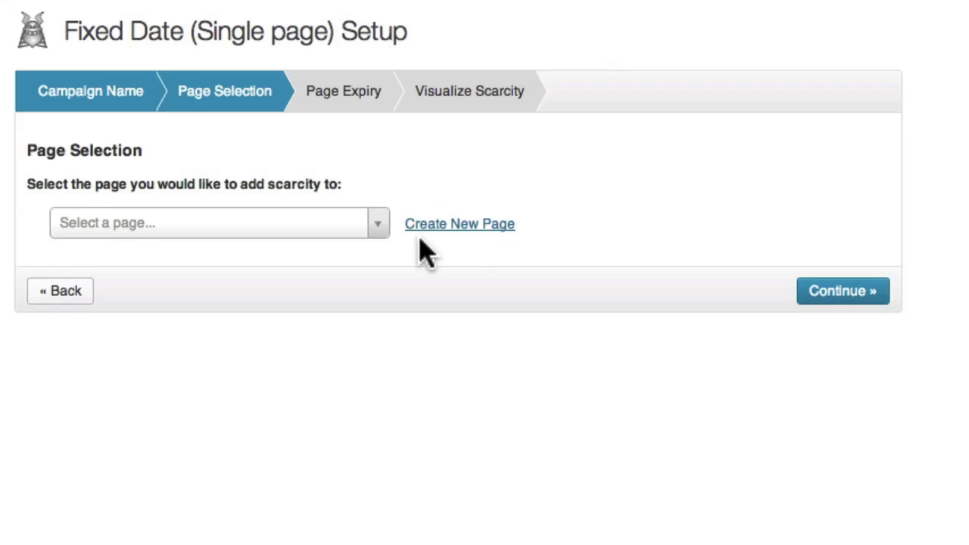
Choose My Special Offer Page as the page to add scarcity to and continue to the page expiry.
left_click(264, 237)
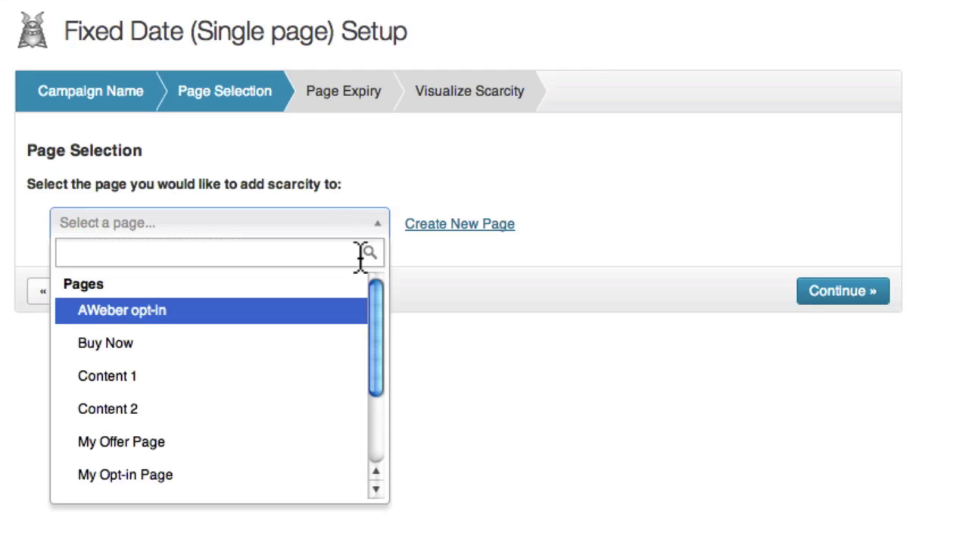
left_click_drag(376, 296, 383, 363)
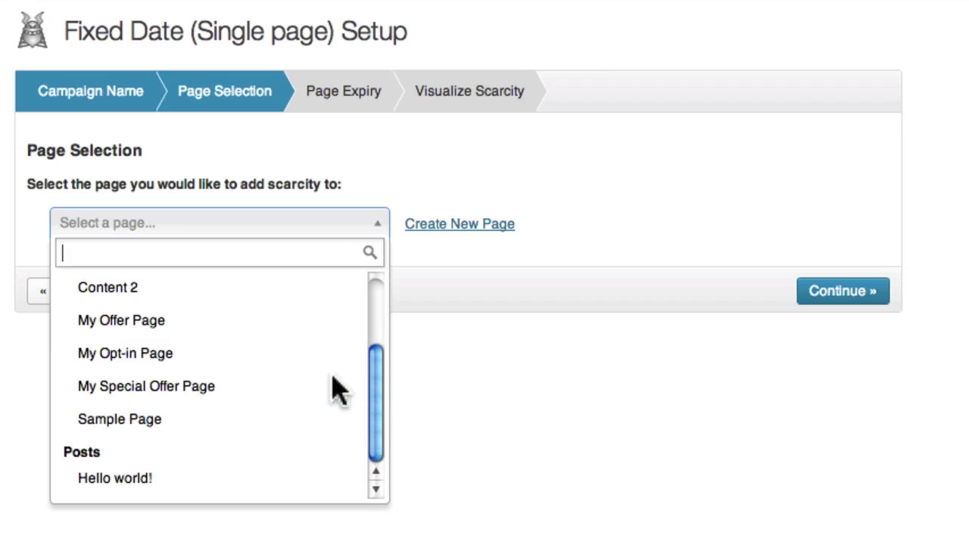
left_click(201, 391)
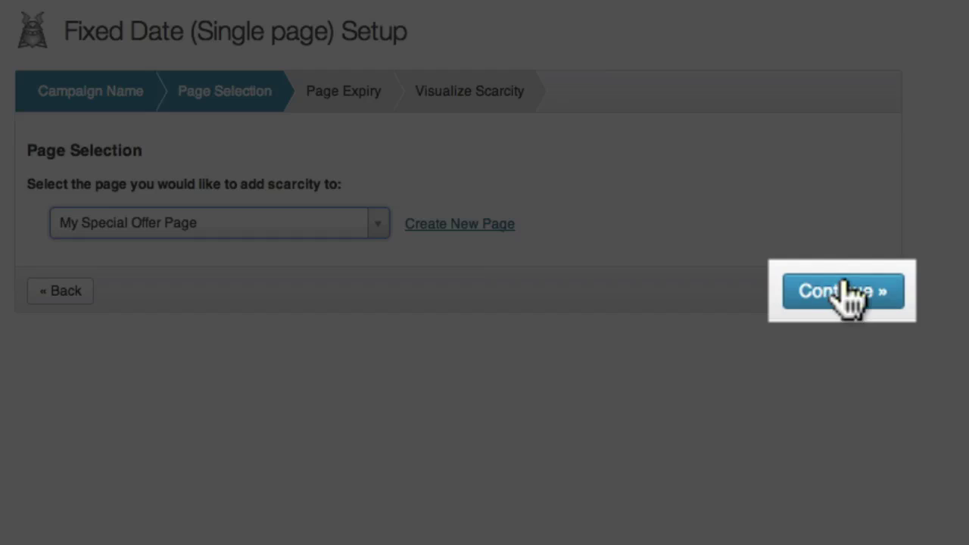
left_click(858, 300)
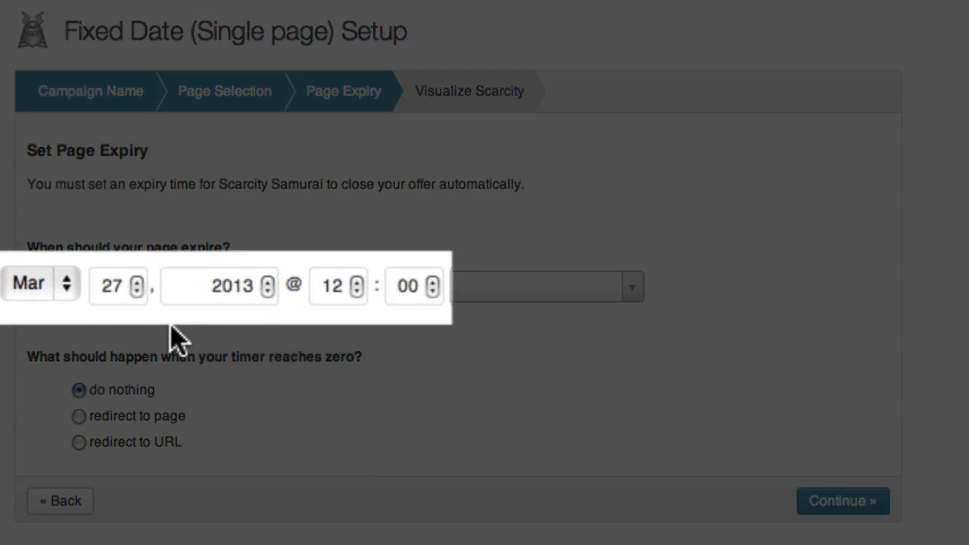
Set the day of the page expiry date to 31 and its time zone to Melbourne.
left_click(137, 281)
left_click(137, 281)
left_click(138, 282)
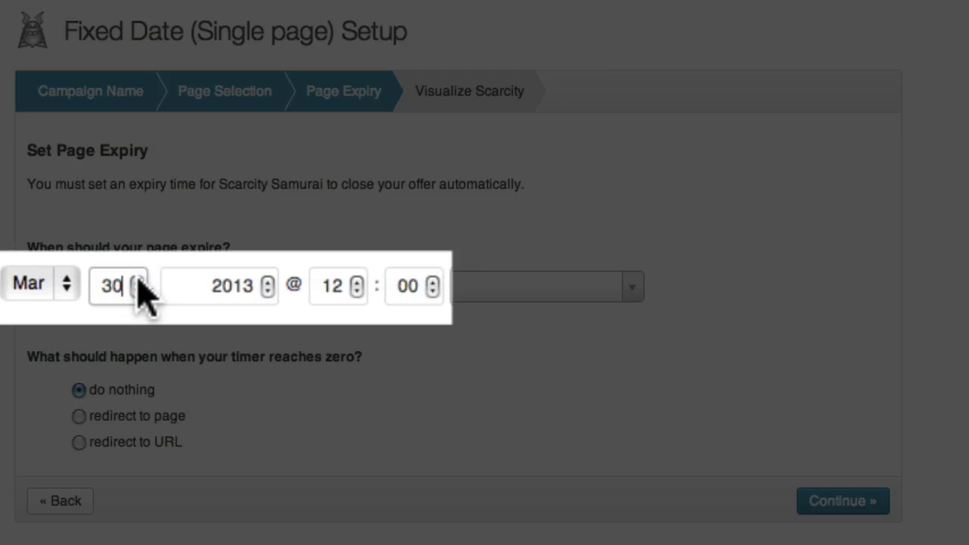
left_click(138, 282)
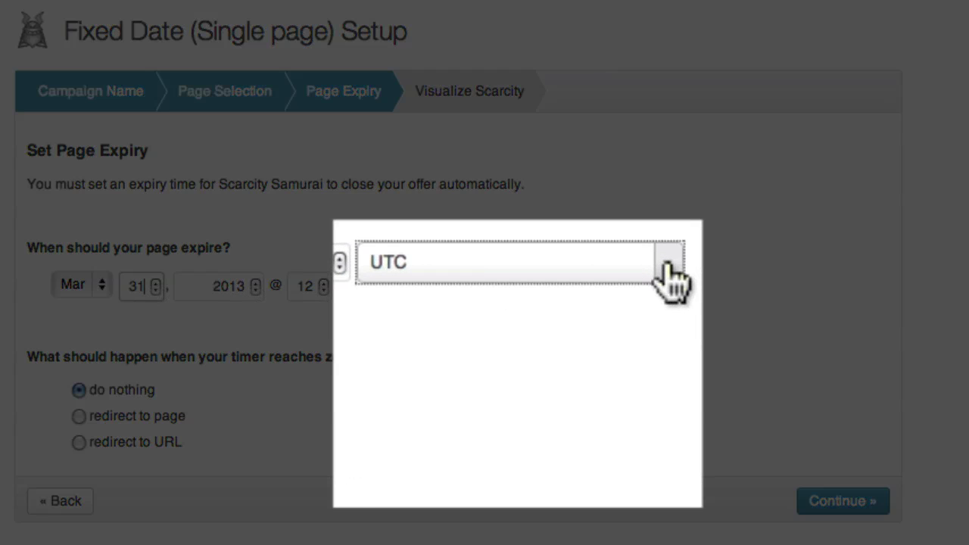
left_click(655, 274)
type("melb")
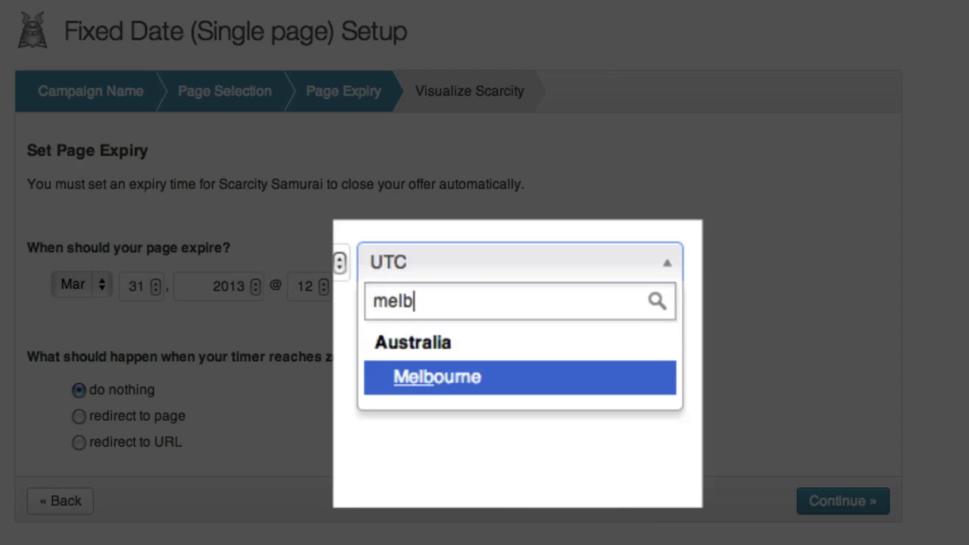
left_click(499, 371)
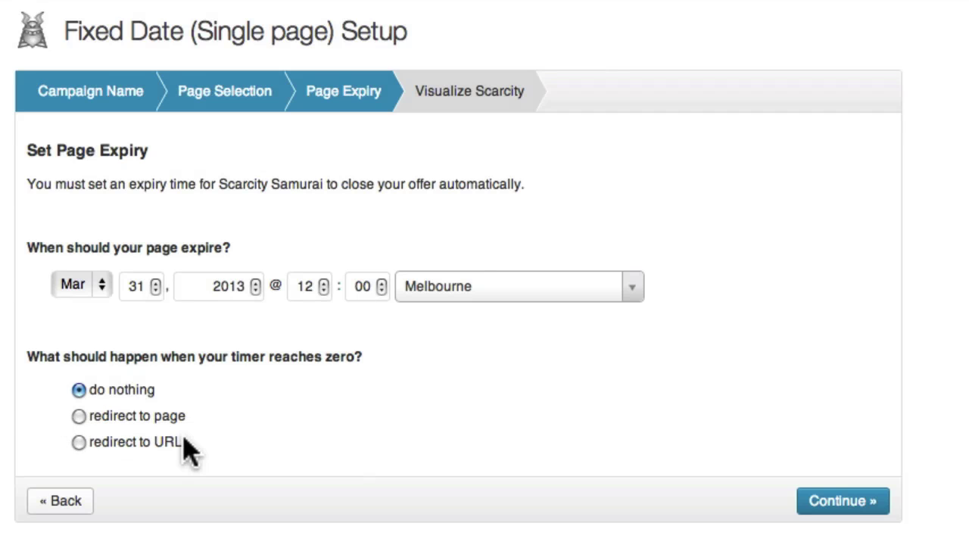
left_click(78, 443)
type("www.")
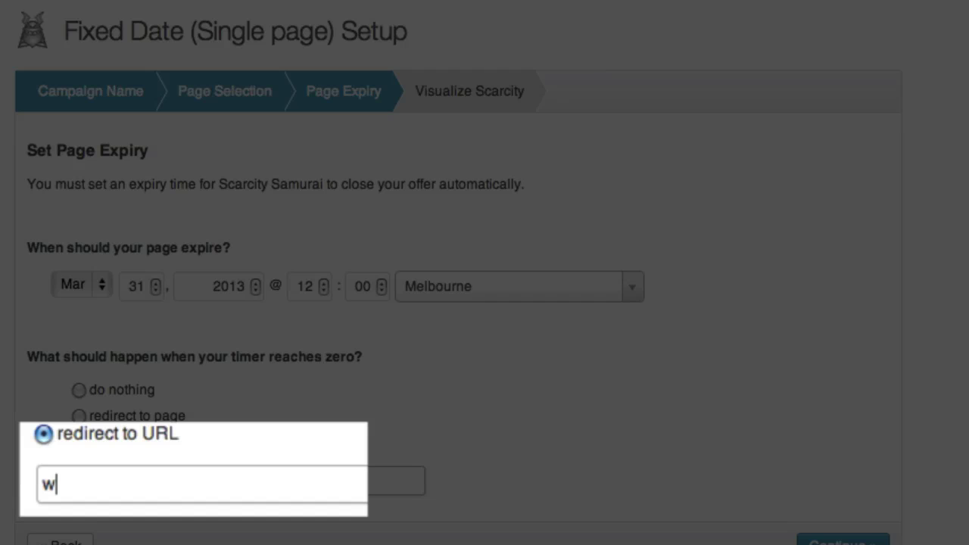
type("noblesamurai.com")
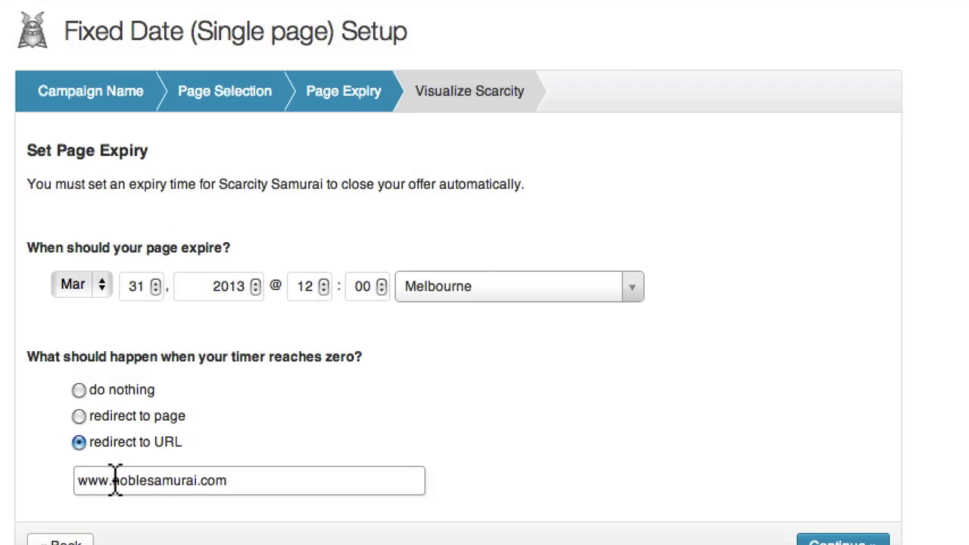
scroll(250, 424, "down", 1)
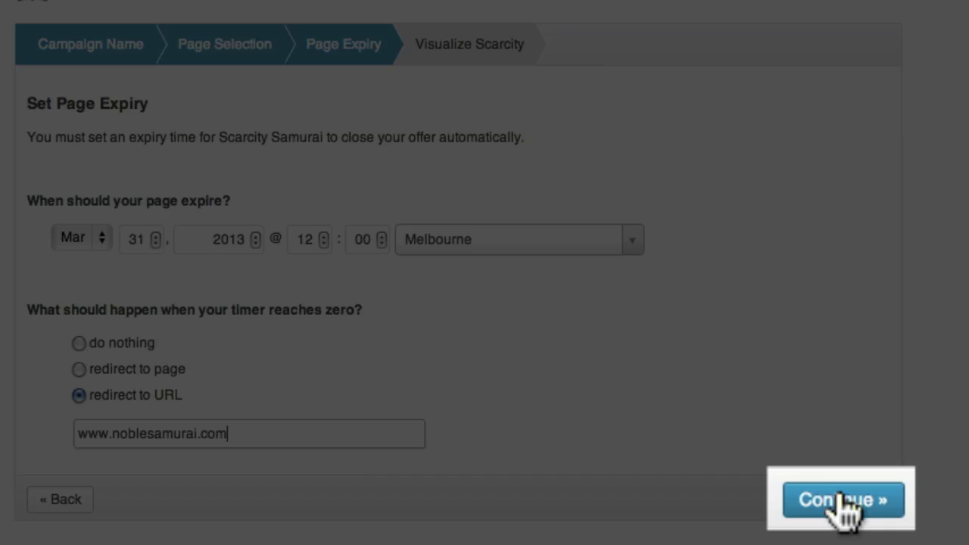
left_click(841, 501)
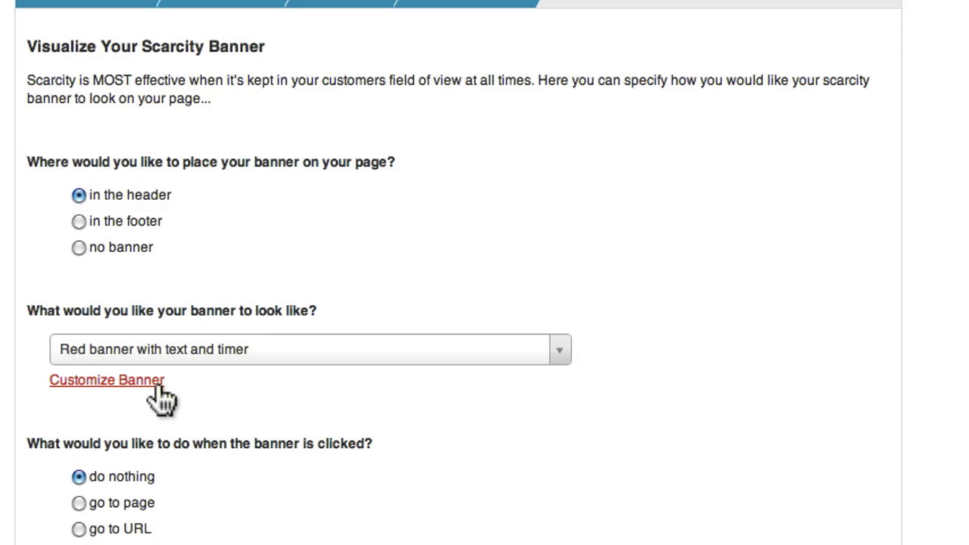
Choose My Banner as the look of the scarcity banner.
left_click(298, 360)
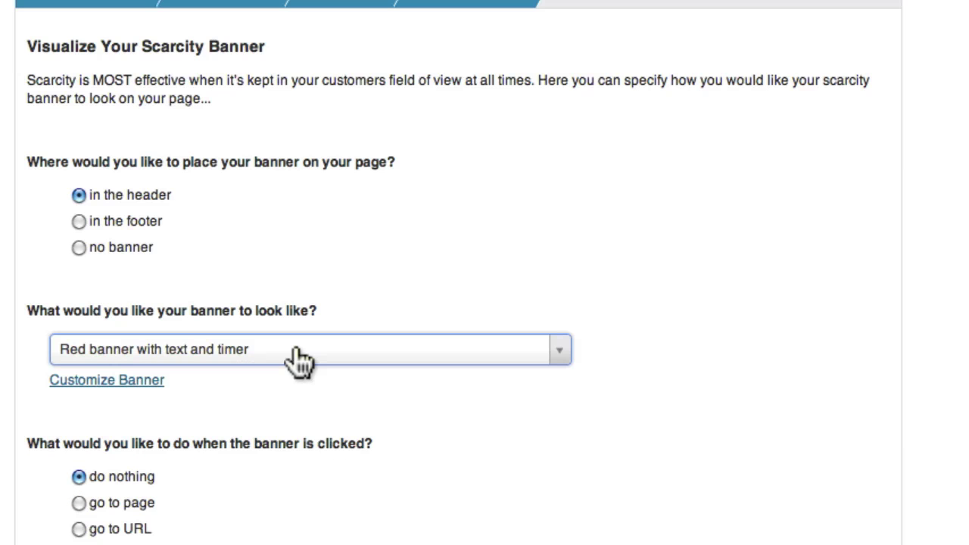
left_click(297, 361)
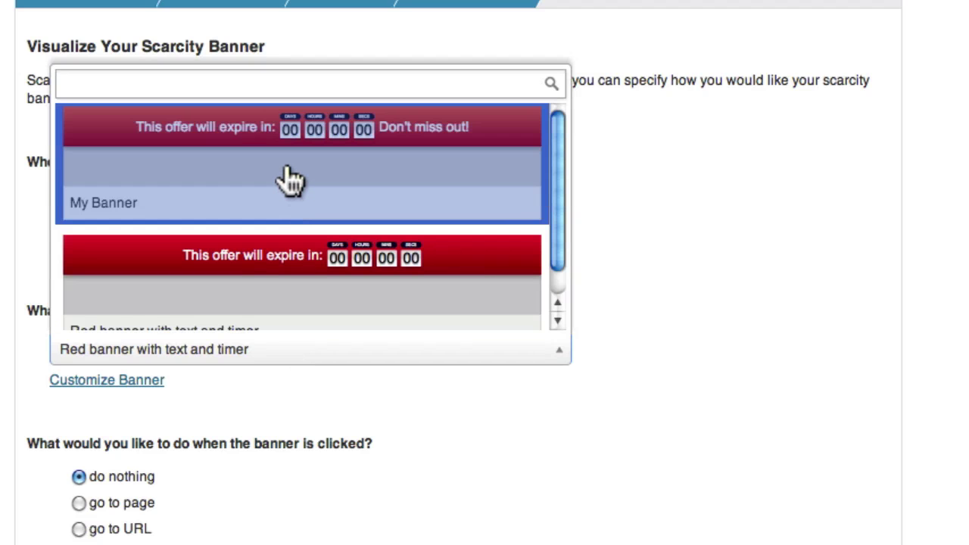
left_click(290, 180)
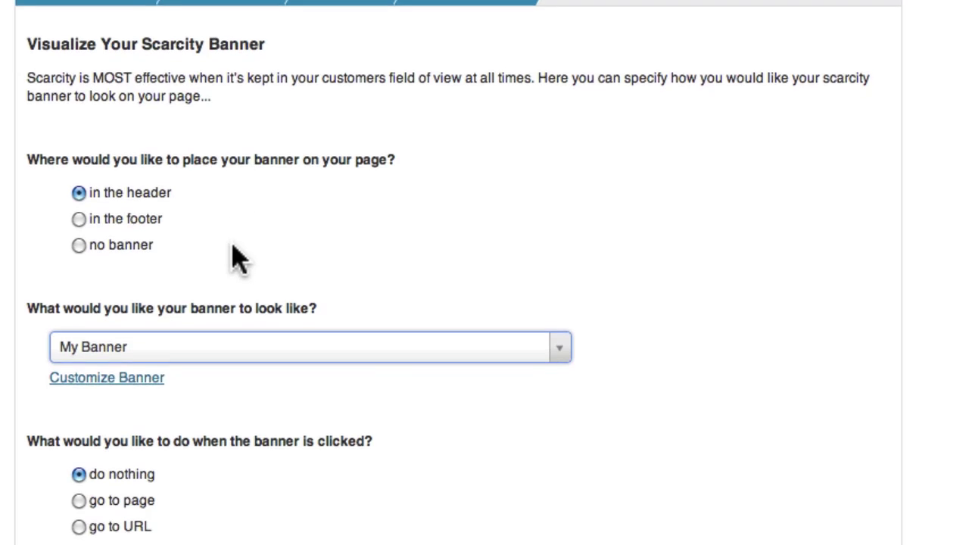
Make a click on the banner go to the Buy Now page, and finish the campaign setup.
scroll(295, 303, "down", 3)
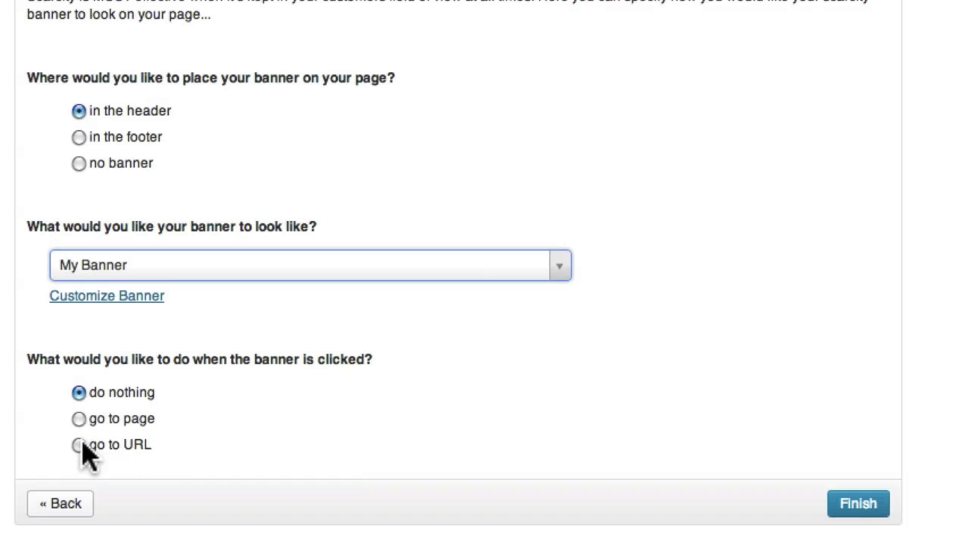
left_click(79, 419)
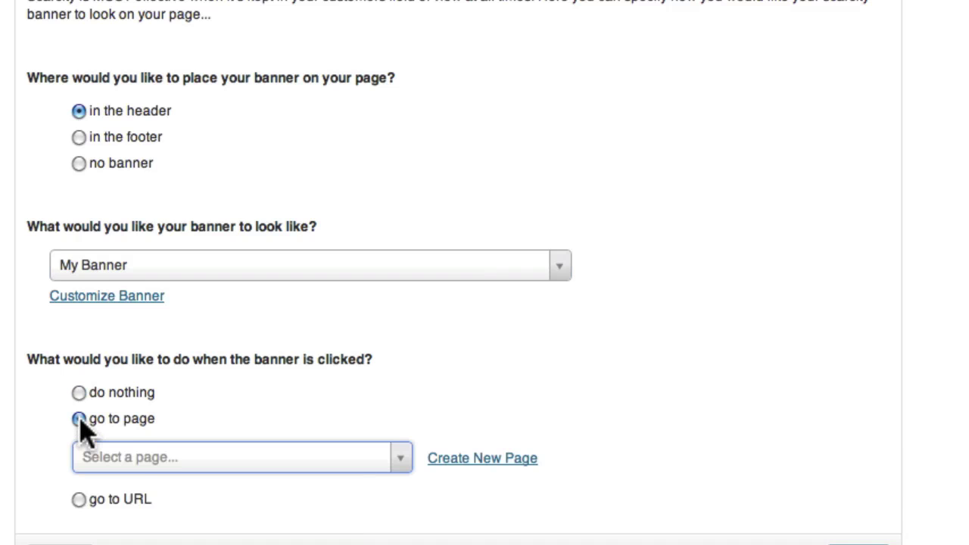
left_click(136, 458)
scroll(144, 333, "down", 1)
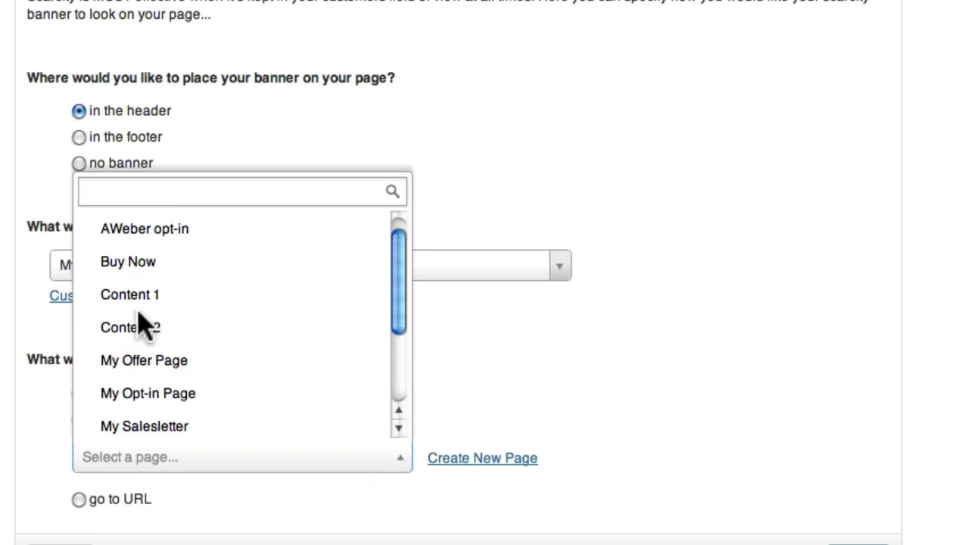
left_click(137, 261)
scroll(525, 389, "down", 1)
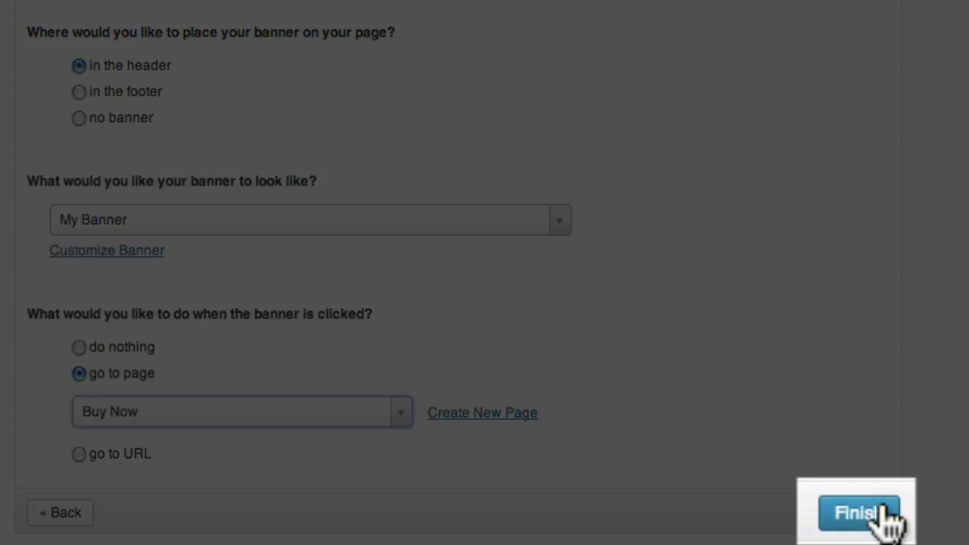
left_click(878, 514)
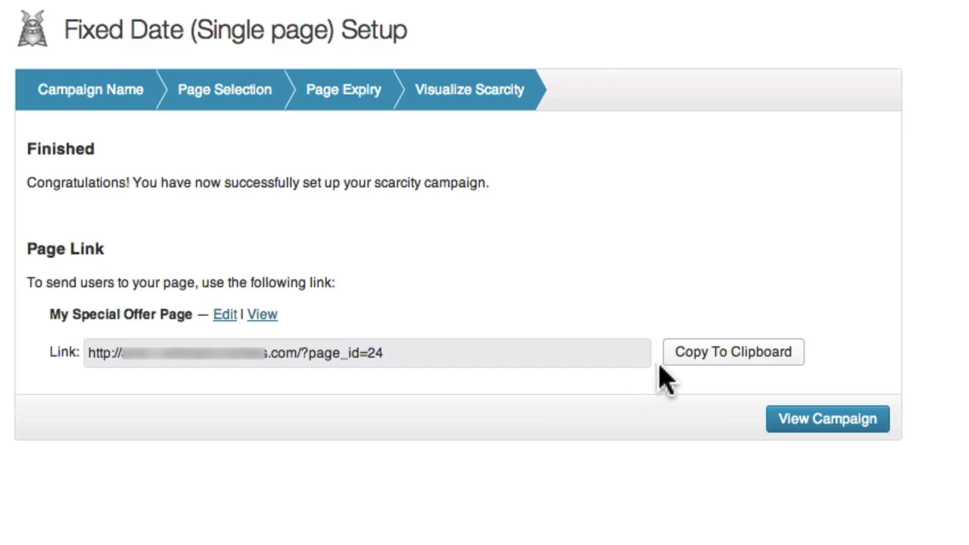
Copy the My Special Offer Page link to the clipboard and look over the live page with its countdown banner.
left_click(690, 362)
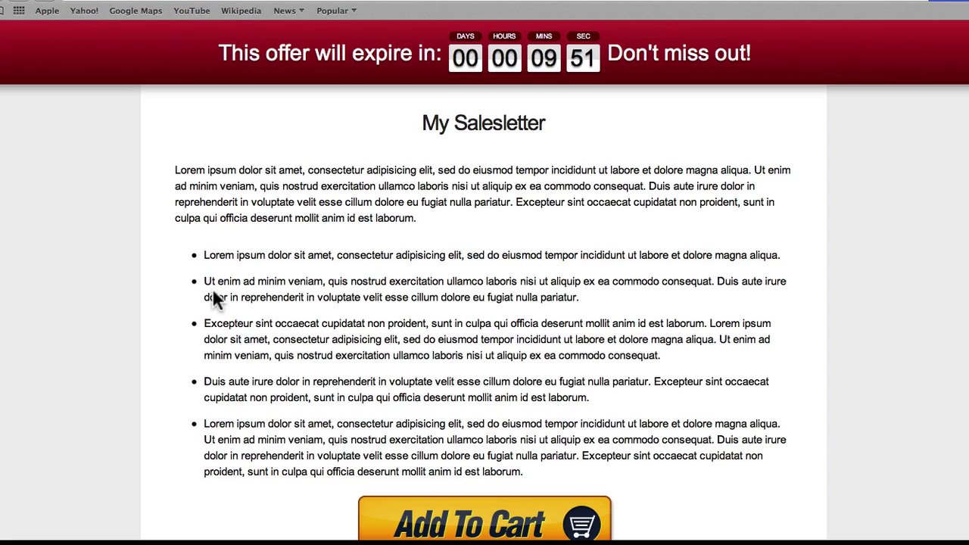
scroll(214, 298, "down", 2)
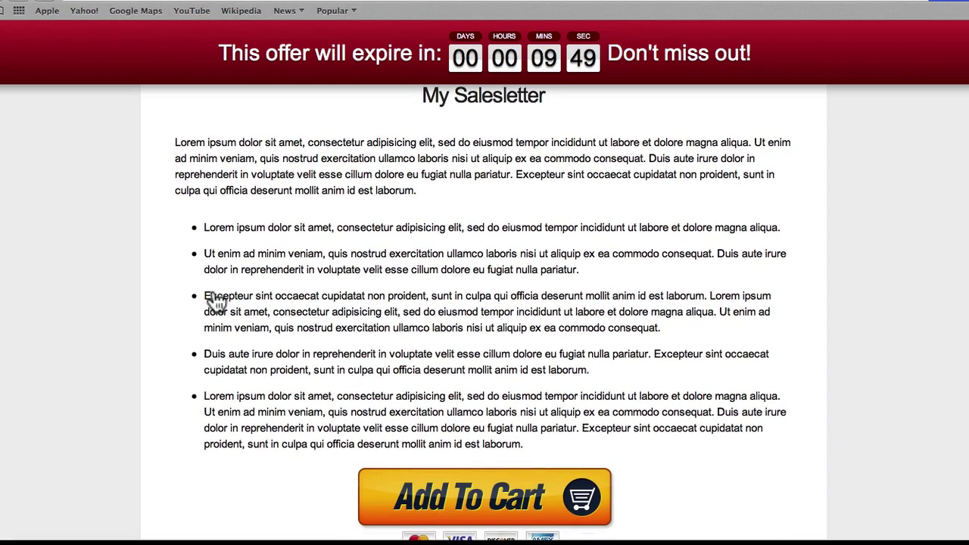